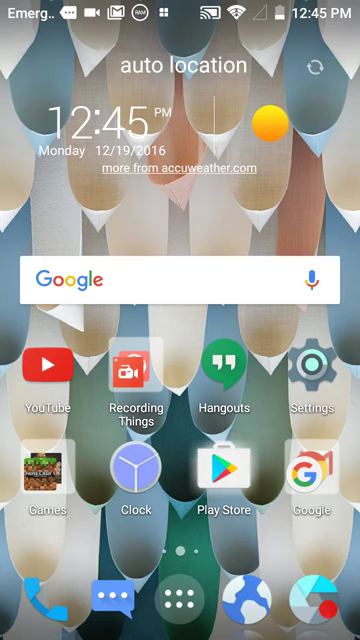
Move PixelLab and GO Music from page two into the Recording Things folder.
drag(300, 330, 60, 330)
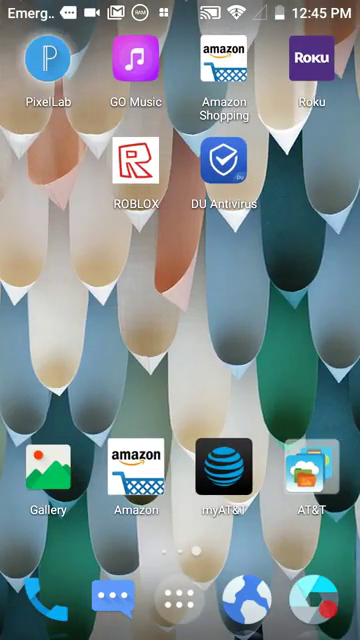
mouse_move(48, 60)
mouse_down()
mouse_move(33, 152)
mouse_move(148, 390)
mouse_move(143, 372)
mouse_up()
drag(300, 330, 60, 330)
mouse_move(135, 60)
mouse_down()
mouse_move(28, 135)
mouse_move(147, 370)
mouse_up()
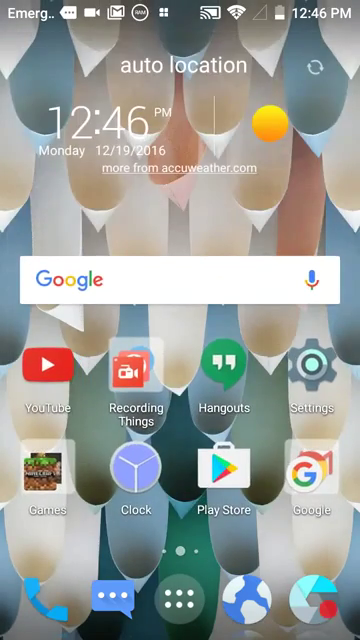
Open the Recording Things folder, close it, and open it again.
click(140, 375)
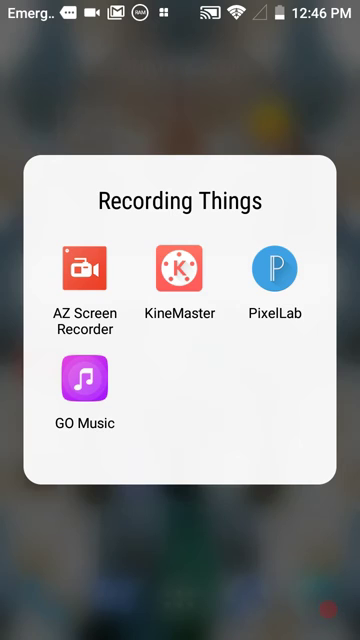
key(Escape)
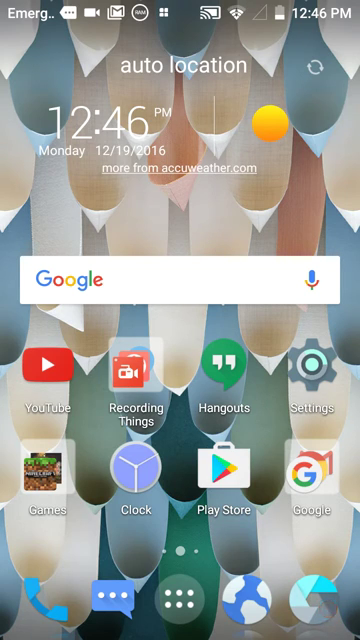
click(136, 368)
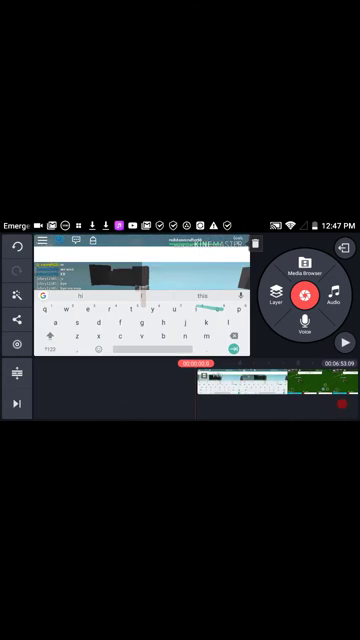
Add the snowy mountain clip from the Background collection and return the playhead to the start.
click(276, 292)
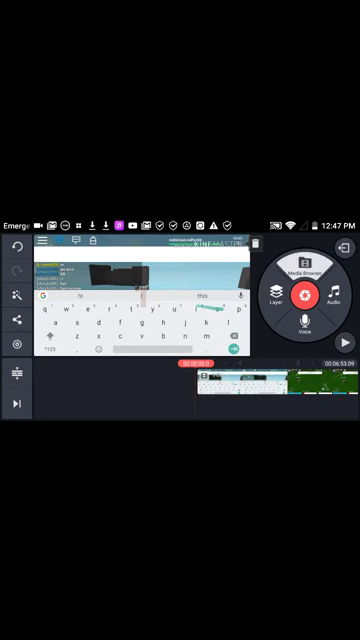
click(304, 262)
click(74, 281)
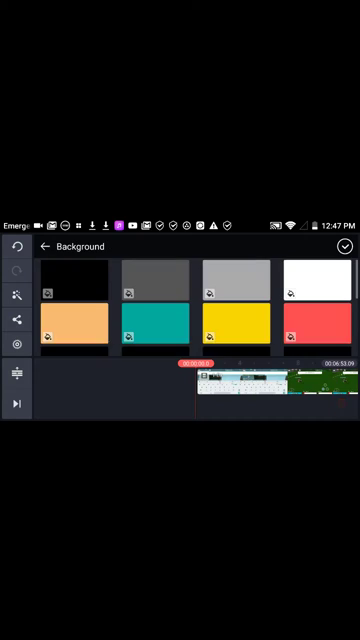
scroll(195, 305, down, 2)
scroll(195, 305, down, 1)
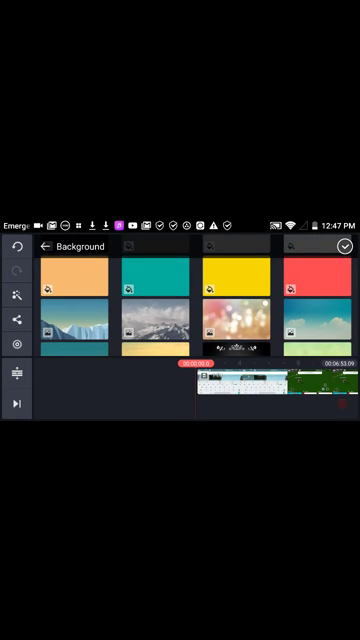
click(74, 324)
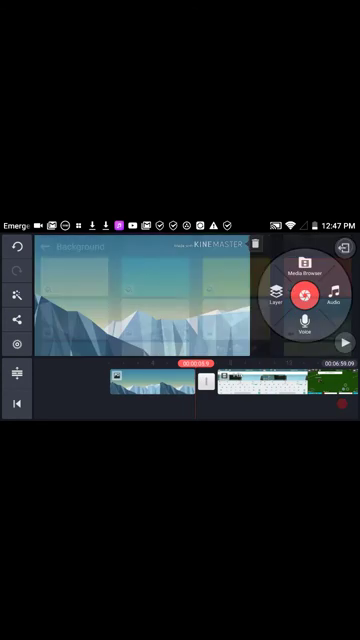
drag(170, 382, 240, 382)
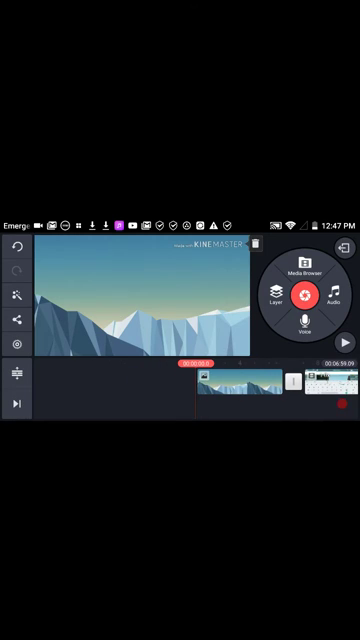
click(276, 293)
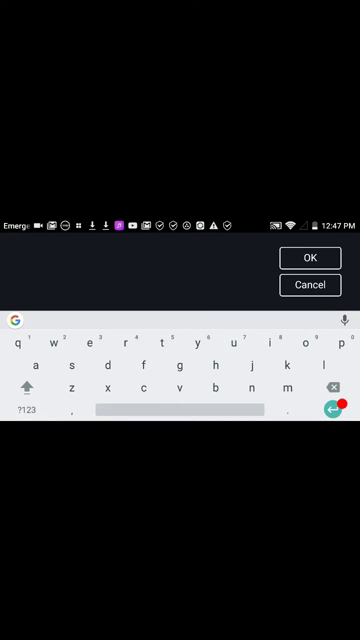
text(roblox ki)
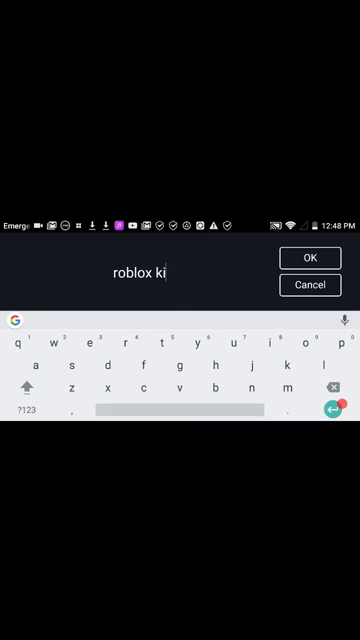
text(ck of)
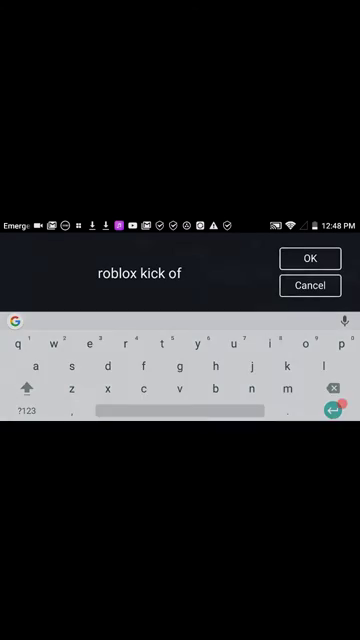
Confirm and enlarge the 'roblox kick of' title layer, then open the intro-to-footage transition.
click(310, 258)
click(248, 404)
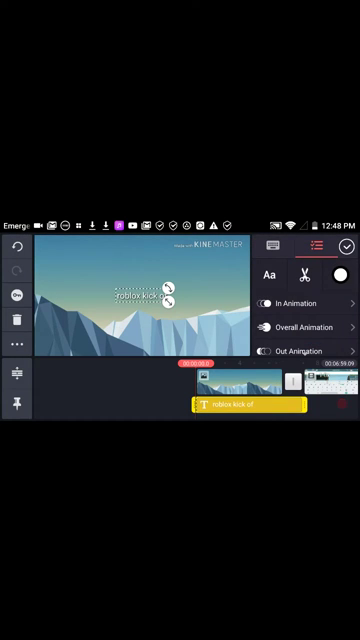
drag(240, 385, 175, 385)
drag(168, 303, 199, 310)
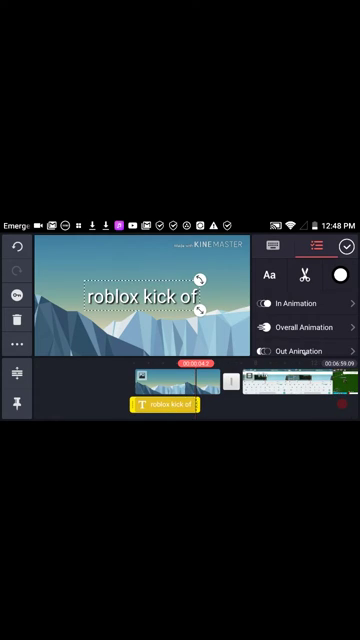
click(80, 385)
click(230, 379)
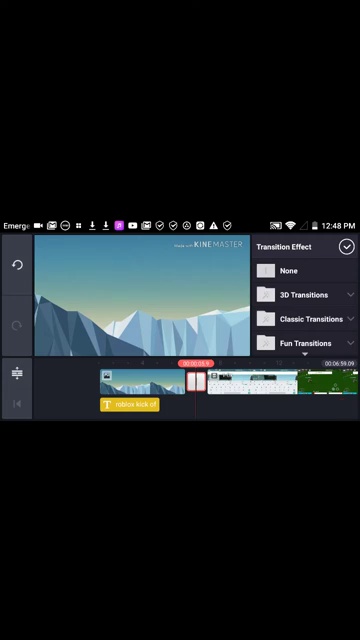
Choose 3D Flip under 3D Transitions and return to the main editing screen.
click(304, 294)
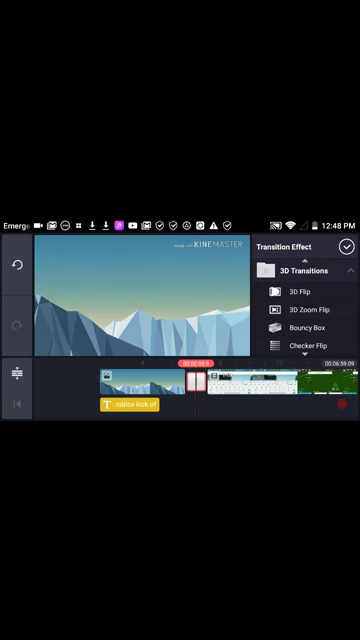
scroll(304, 310, down, 2)
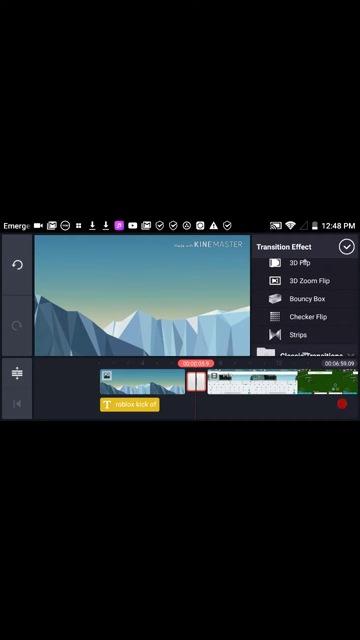
click(300, 262)
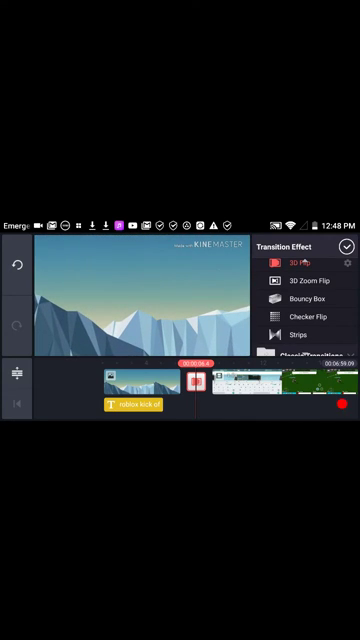
click(346, 246)
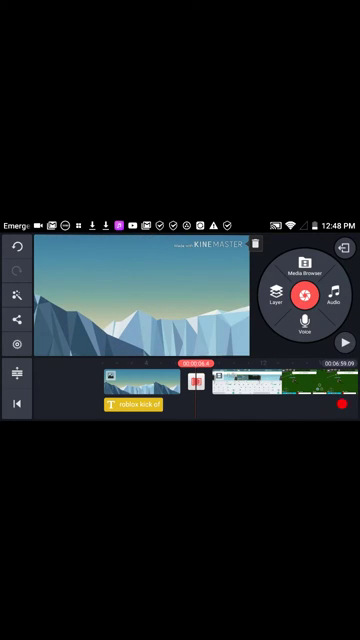
Scrub to a later moment in the Roblox footage and browse the layer choices.
drag(250, 385, 120, 385)
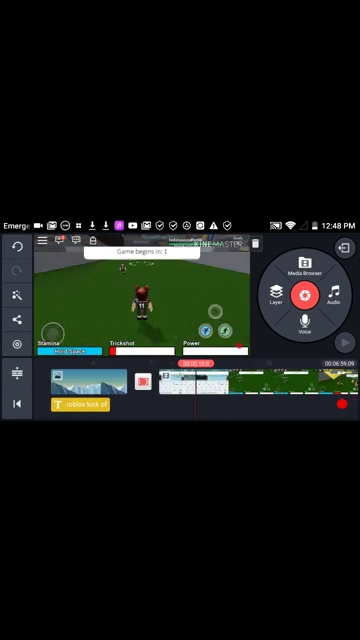
mouse_move(150, 385)
mouse_down()
mouse_move(250, 385)
mouse_move(110, 385)
mouse_up()
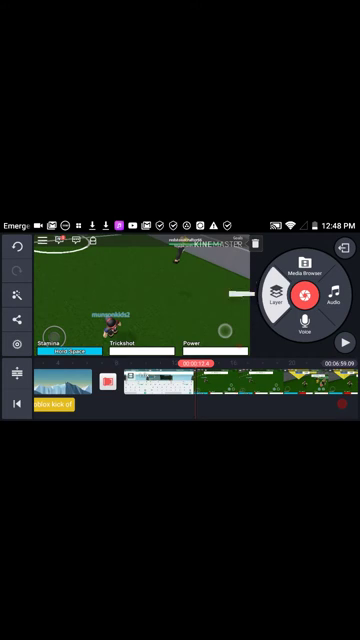
click(275, 292)
click(275, 292)
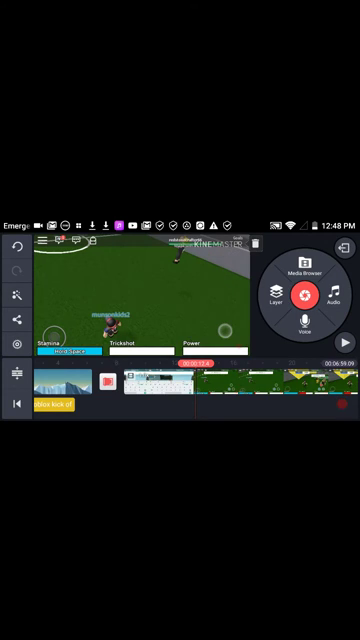
Add a handwriting layer, draw red scribbles over the footage, and finish it.
click(275, 292)
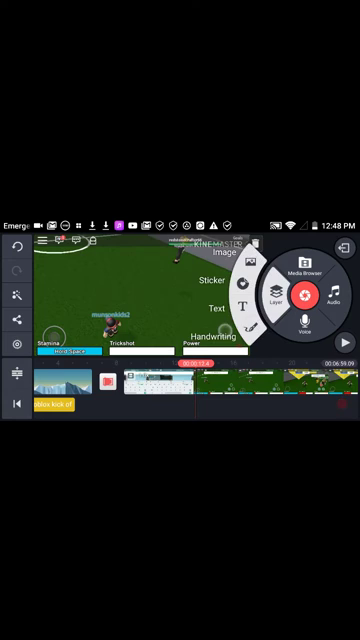
click(218, 336)
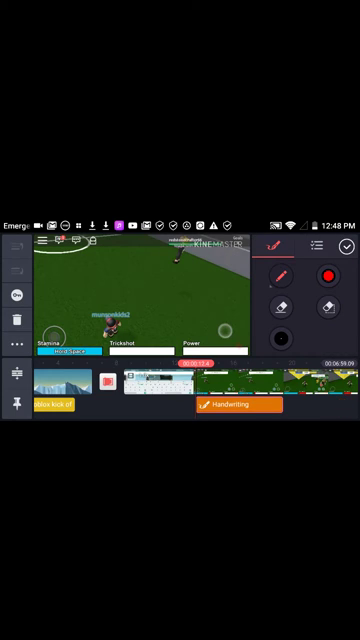
mouse_move(118, 291)
mouse_down()
mouse_move(155, 286)
mouse_move(60, 300)
mouse_move(140, 280)
mouse_move(160, 305)
mouse_up()
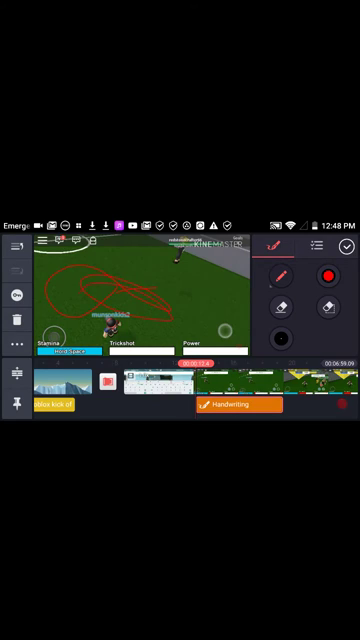
mouse_move(70, 300)
mouse_down()
mouse_move(150, 290)
mouse_move(80, 305)
mouse_up()
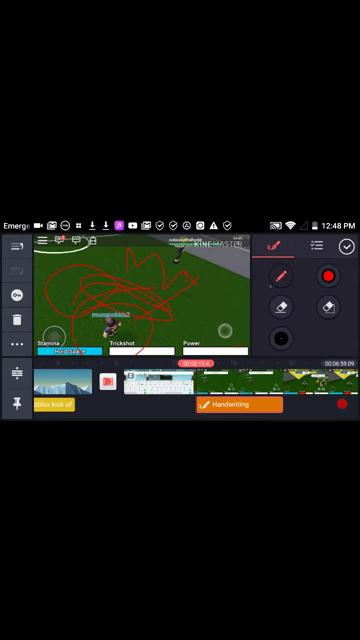
click(346, 246)
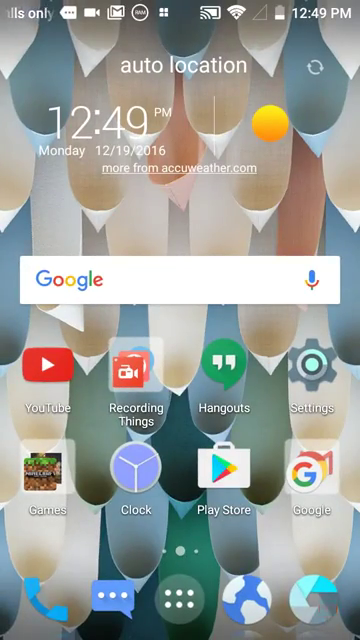
Launch Chrome from the Google folder and switch to the open YouTube tab.
click(311, 472)
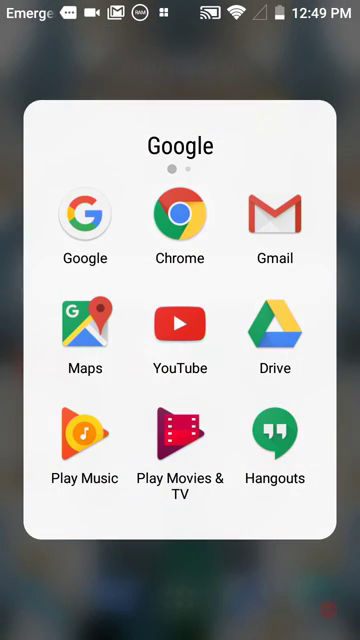
click(180, 226)
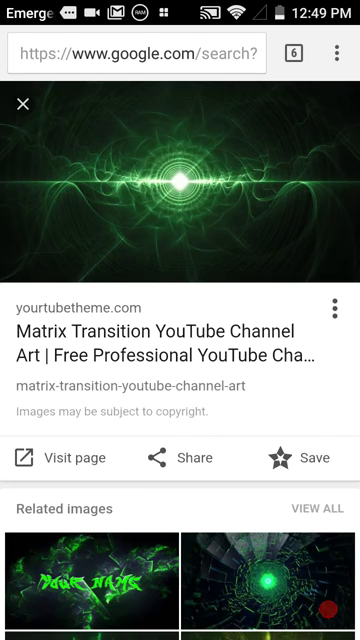
click(294, 53)
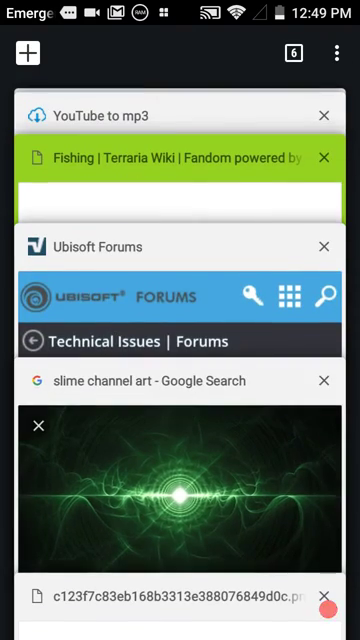
scroll(180, 350, up, 3)
click(180, 135)
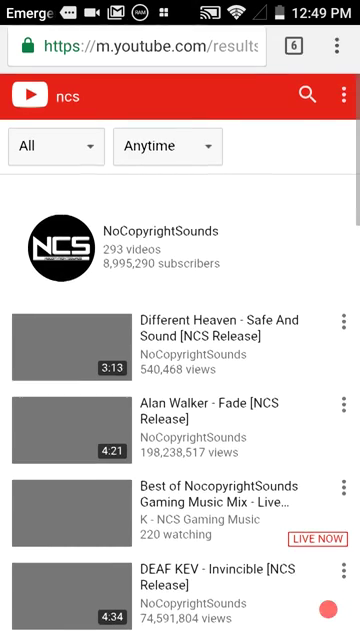
scroll(180, 400, down, 5)
scroll(180, 400, down, 3)
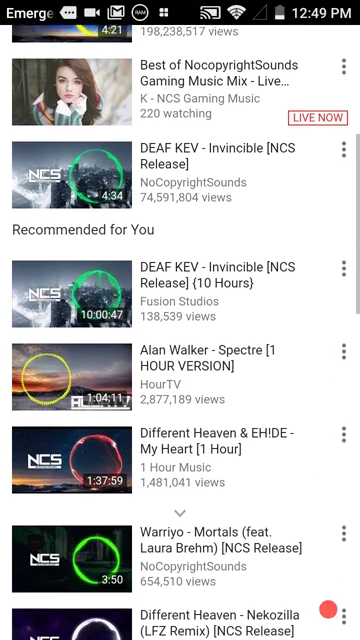
scroll(180, 400, down, 2)
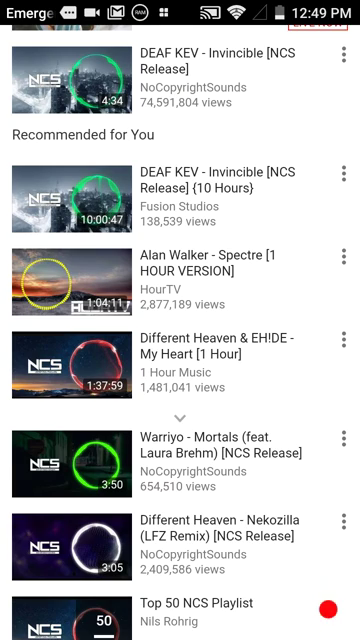
scroll(180, 400, down, 5)
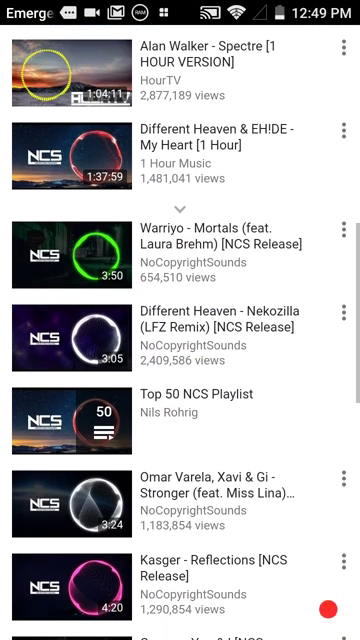
scroll(180, 400, down, 2)
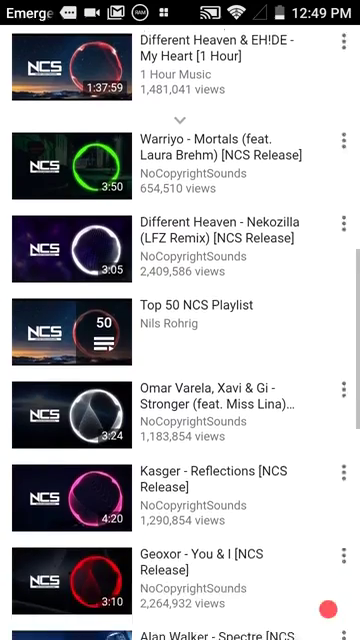
scroll(180, 400, down, 2)
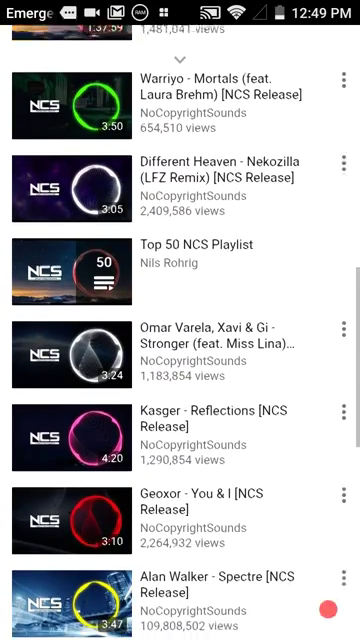
scroll(180, 400, down, 1)
scroll(180, 400, down, 5)
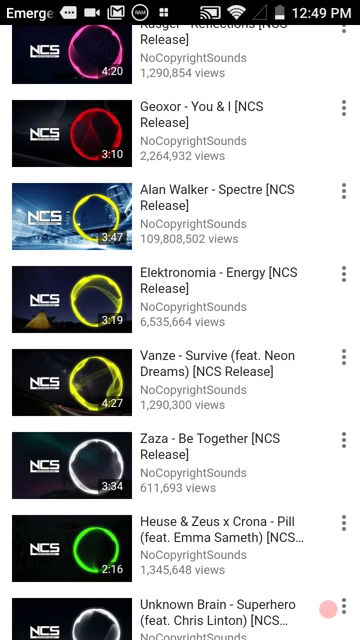
Play the Heuse & Zeus x Crona 'Pill' video, raise media volume, pause at 0:14.
click(180, 215)
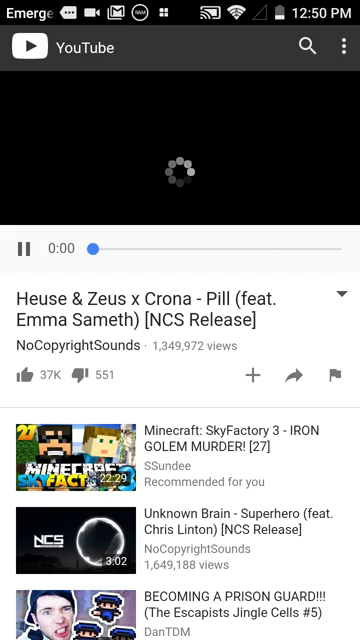
key(XF86AudioRaiseVolume)
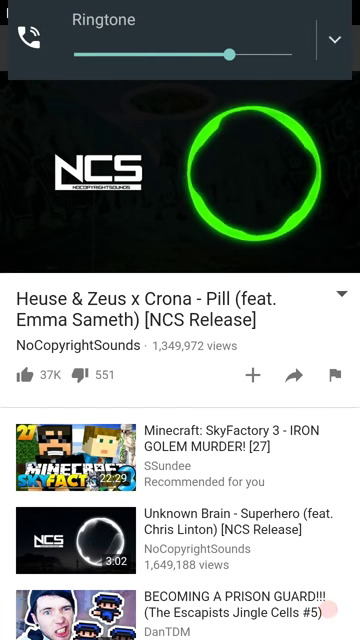
click(335, 40)
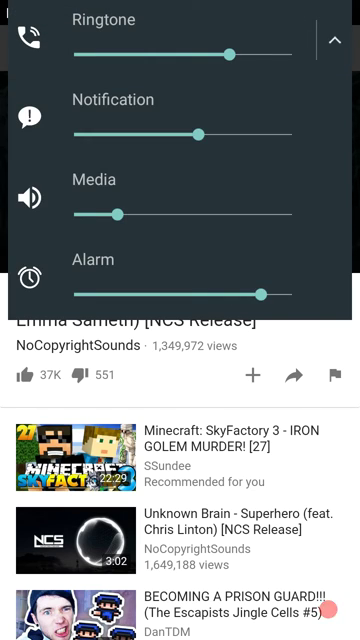
drag(117, 214, 233, 214)
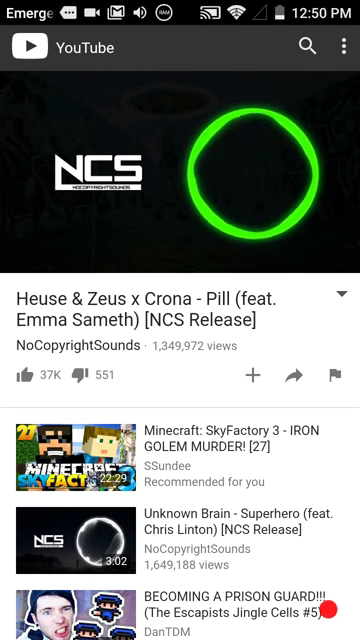
click(180, 160)
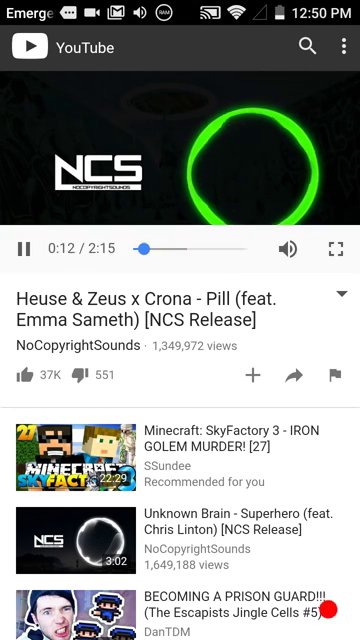
click(24, 248)
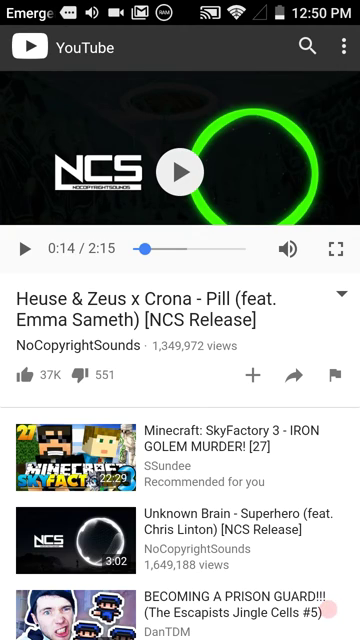
Open and dismiss the Pill video's share dialog and the notification shade.
click(293, 374)
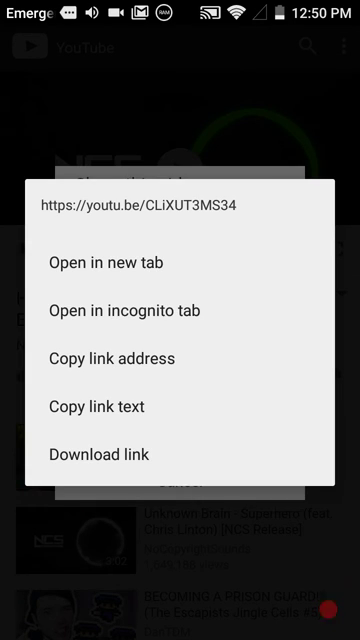
key(Escape)
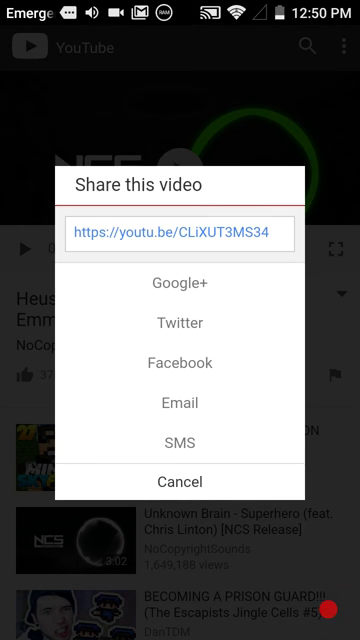
key(Escape)
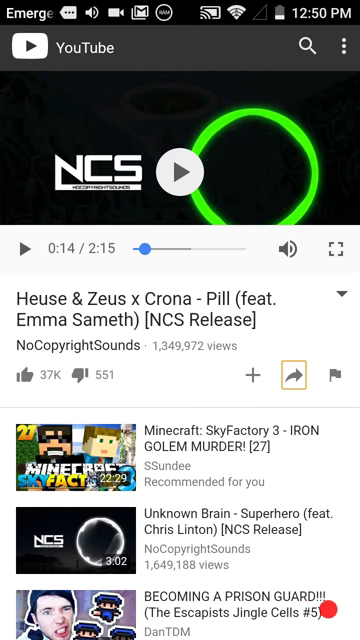
drag(180, 5, 180, 400)
scroll(180, 400, down, 3)
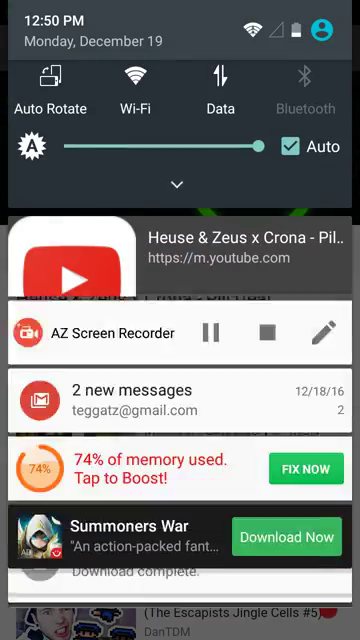
key(Escape)
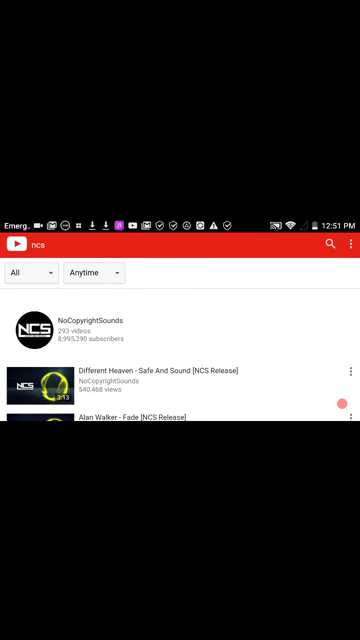
scroll(180, 350, up, 1)
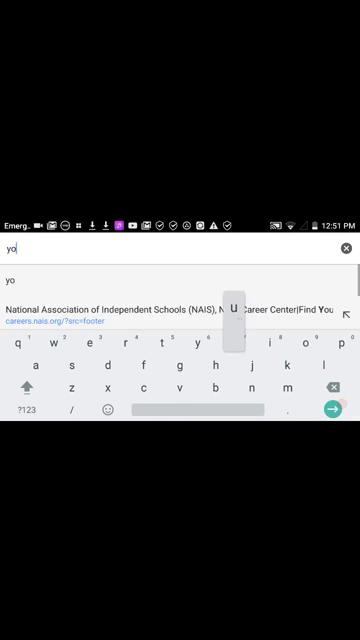
text(utube)
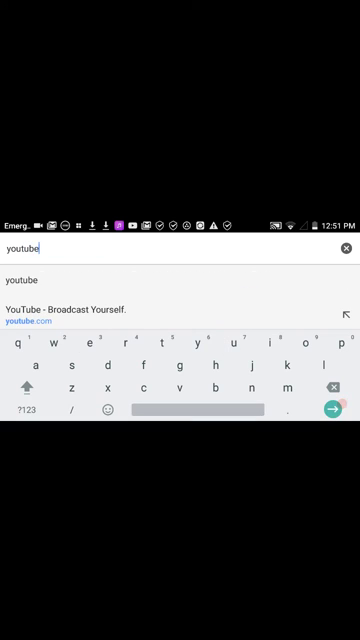
text( to mp3)
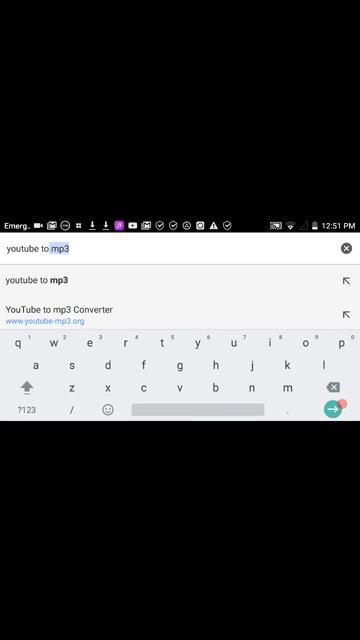
Search Google for 'youtube to mp3' and open the YouTube2MP3 converter site.
click(333, 409)
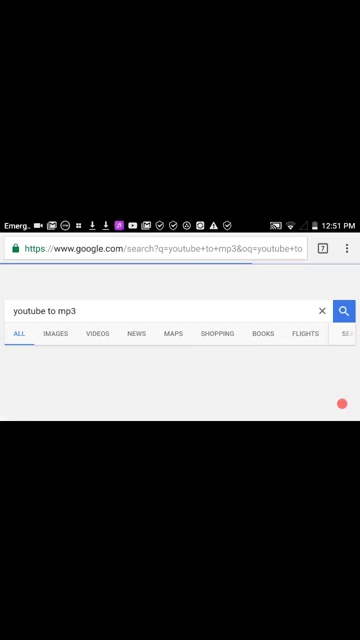
scroll(180, 380, down, 1)
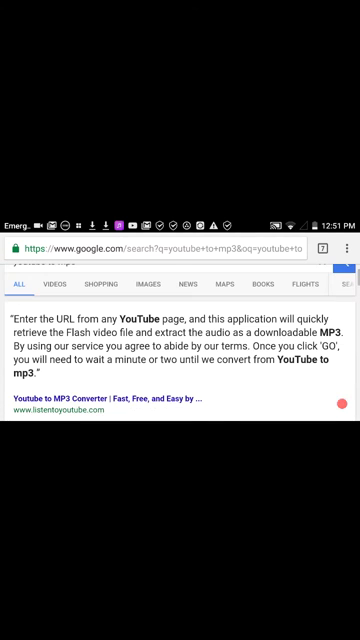
double_click(55, 332)
click(55, 284)
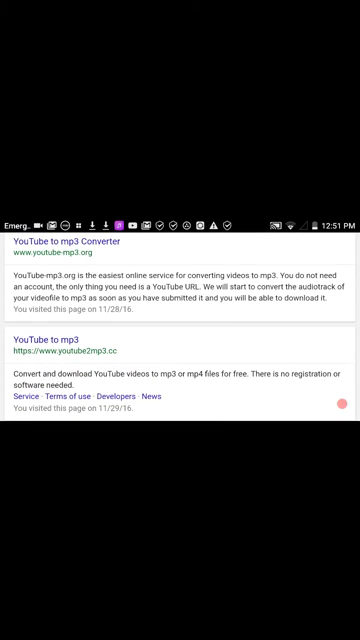
click(46, 340)
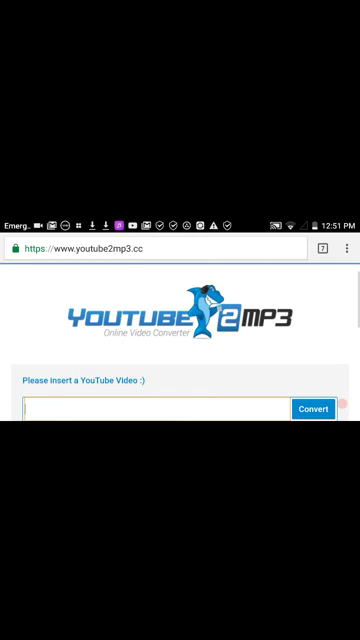
scroll(341, 408, down, 2)
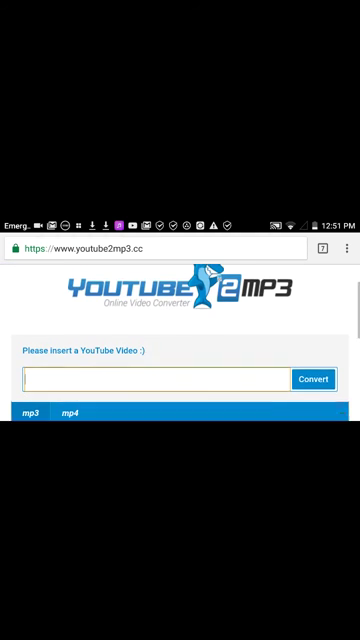
scroll(341, 403, up, 2)
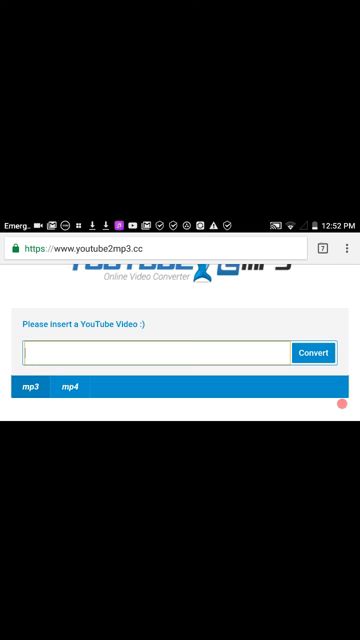
Paste the Pill video link into YouTube2MP3 and start the MP3 conversion.
click(30, 353)
click(24, 336)
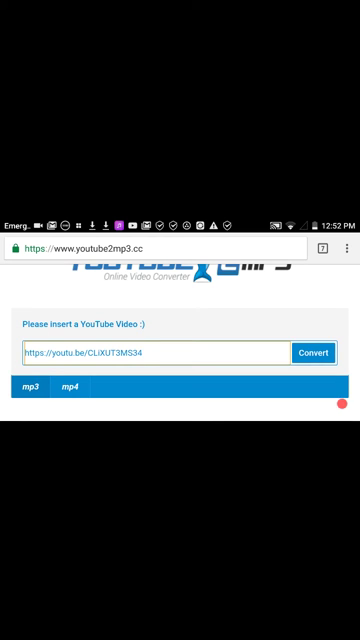
click(313, 353)
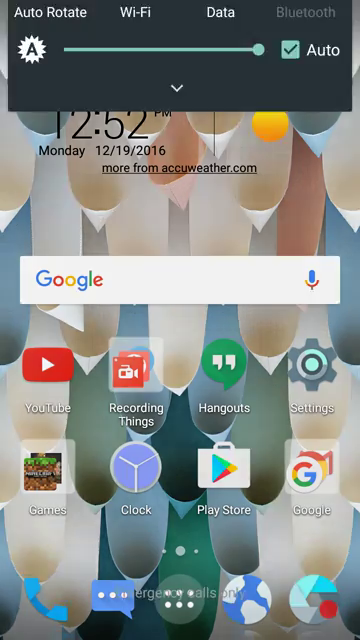
Check the Pill track's download progress in the notification shade, then close the shade.
drag(180, 8, 180, 450)
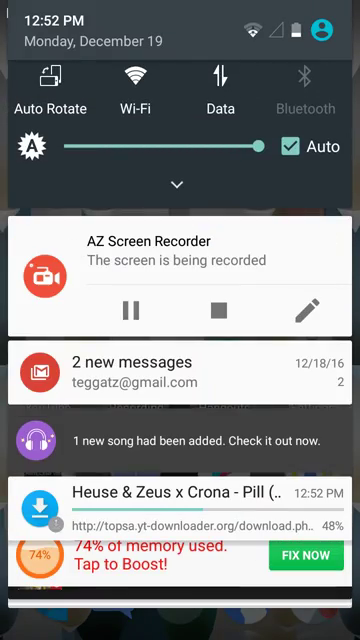
drag(176, 184, 176, 400)
drag(180, 560, 180, 380)
drag(180, 500, 180, 100)
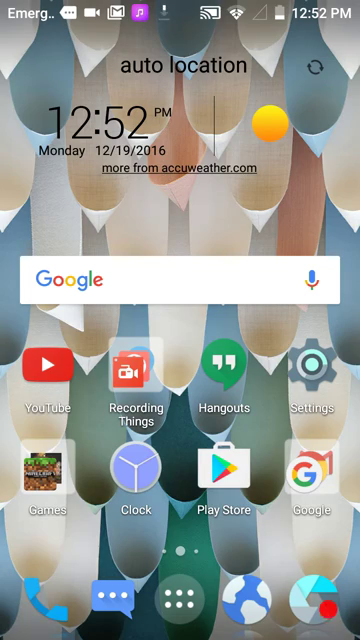
Dismiss the fake system warning in Chrome, then swipe away the browser and clear all recent apps.
click(245, 598)
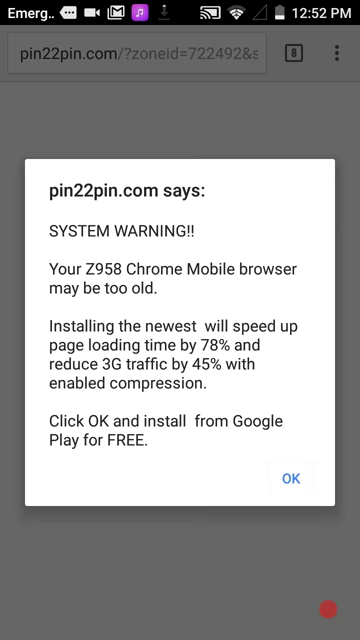
click(291, 478)
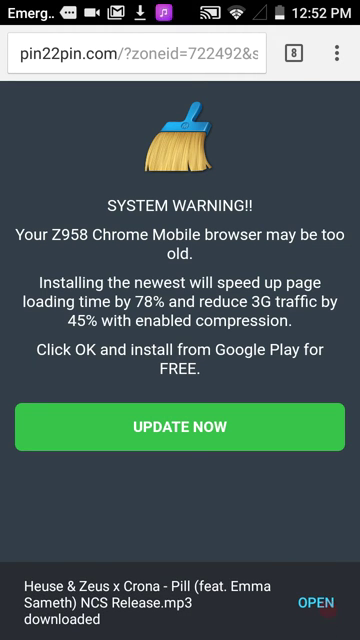
key(alt+Tab)
click(180, 520)
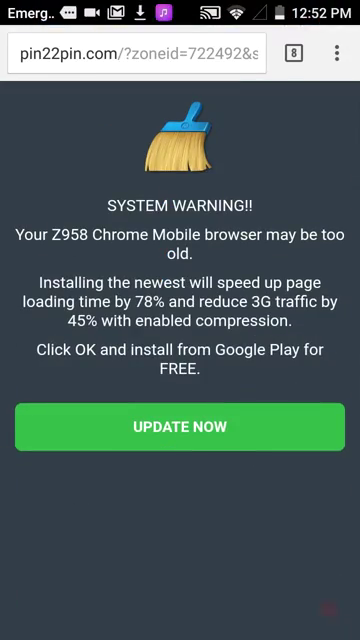
key(alt+Tab)
drag(180, 509, 340, 509)
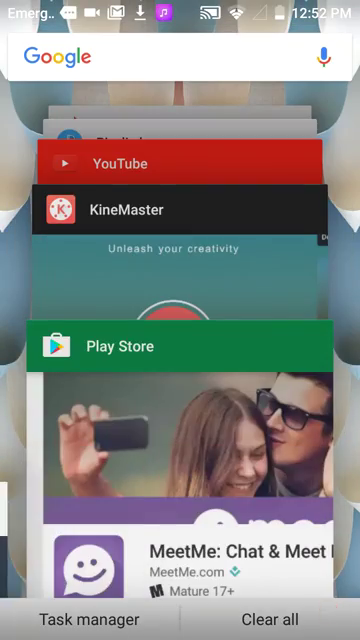
click(270, 619)
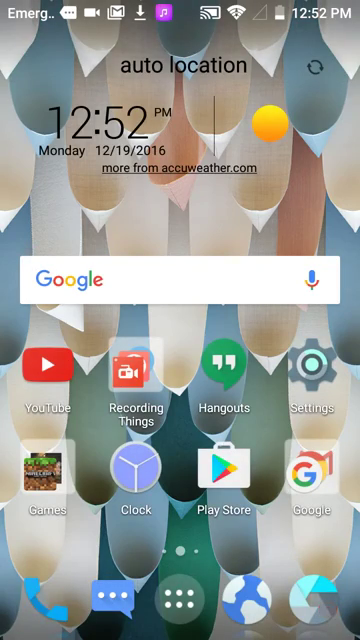
Glance at the next home page, return, and open the Recording Things folder.
drag(300, 320, 60, 320)
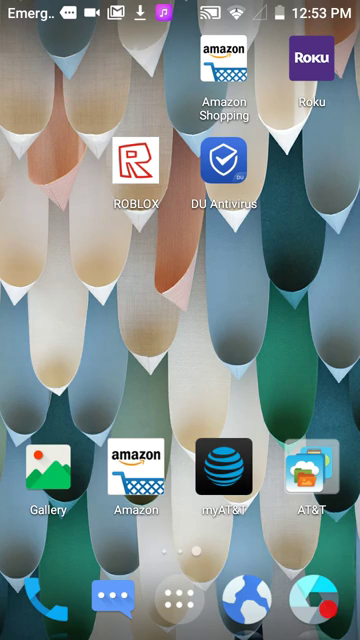
drag(80, 300, 300, 300)
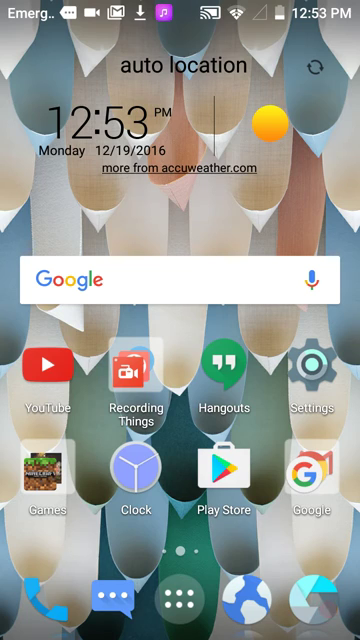
click(131, 370)
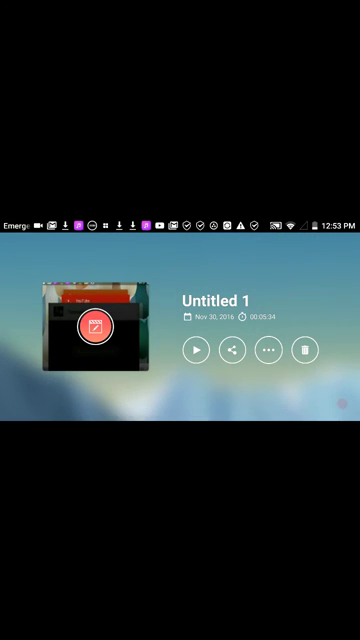
Open the project and add the Pill song from the Songs list to the timeline.
click(95, 326)
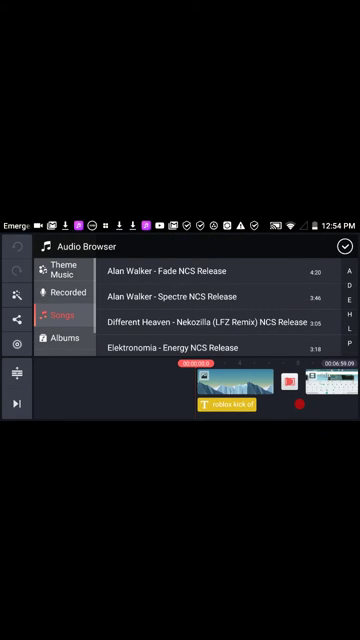
scroll(200, 310, down, 2)
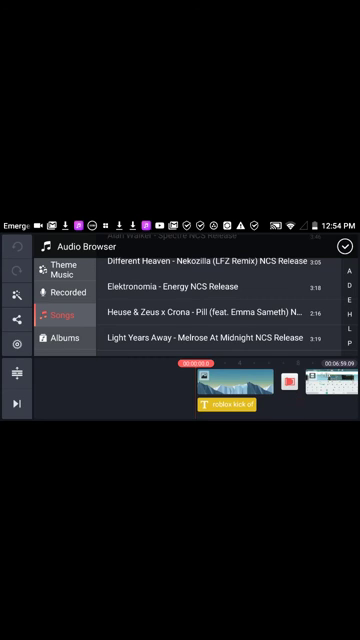
click(190, 312)
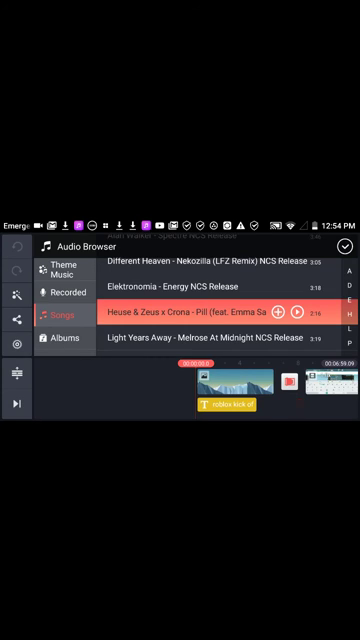
click(278, 312)
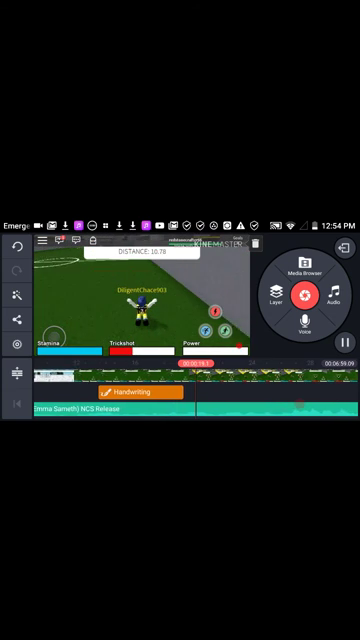
Stop the music preview and scrub to a later point in the gameplay.
click(300, 404)
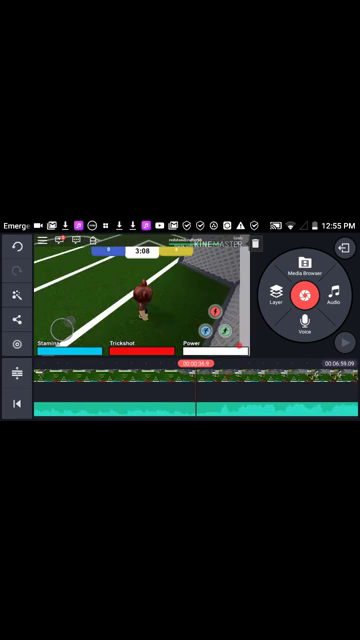
drag(250, 390, 200, 390)
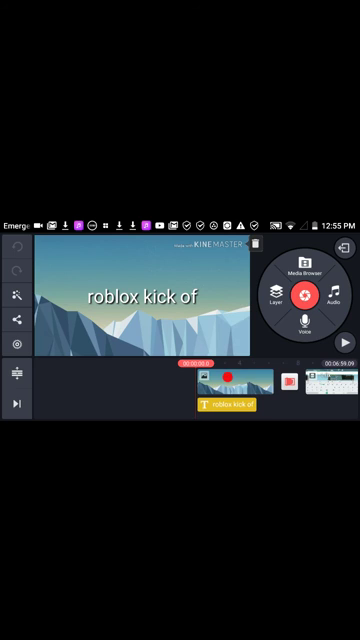
Open the project's Share options, close YouTube's video picker without uploading, and return home.
click(16, 319)
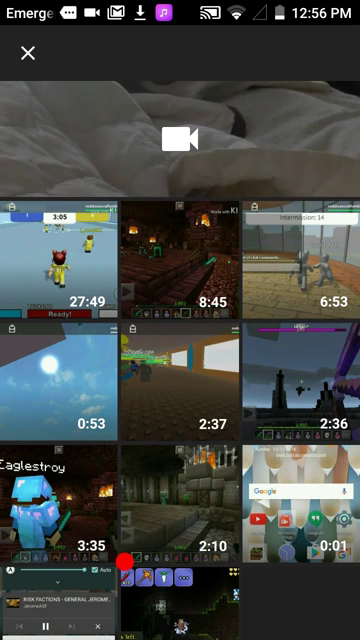
click(28, 52)
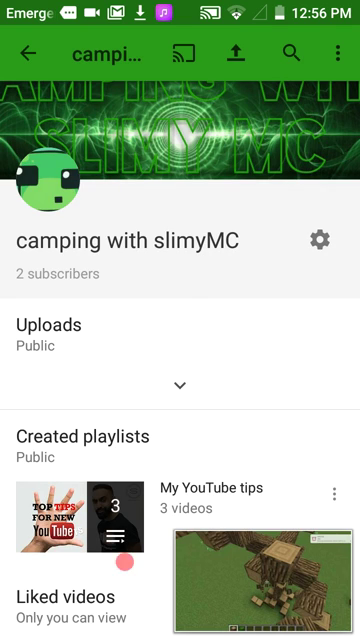
key(Home)
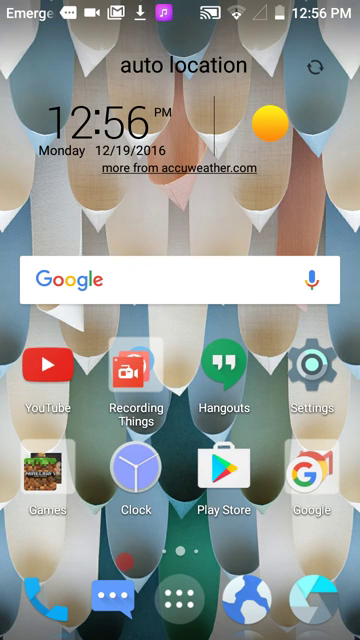